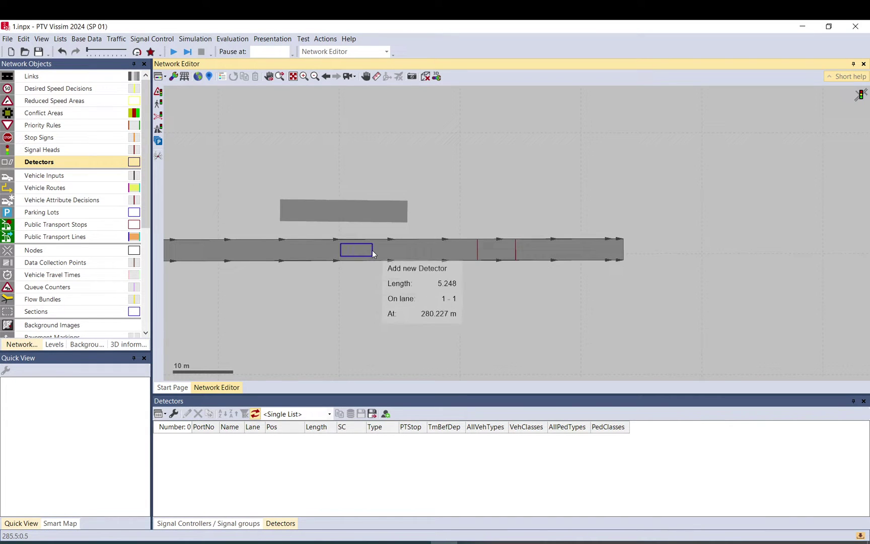
- Discard the first detector and create detector 1 on lane 1-1 at 279.254 m (2.921 m, port 1), then select a signal head
{"action": "left_click_drag", "start_coordinate": [373, 253], "coordinate": [375, 250]}
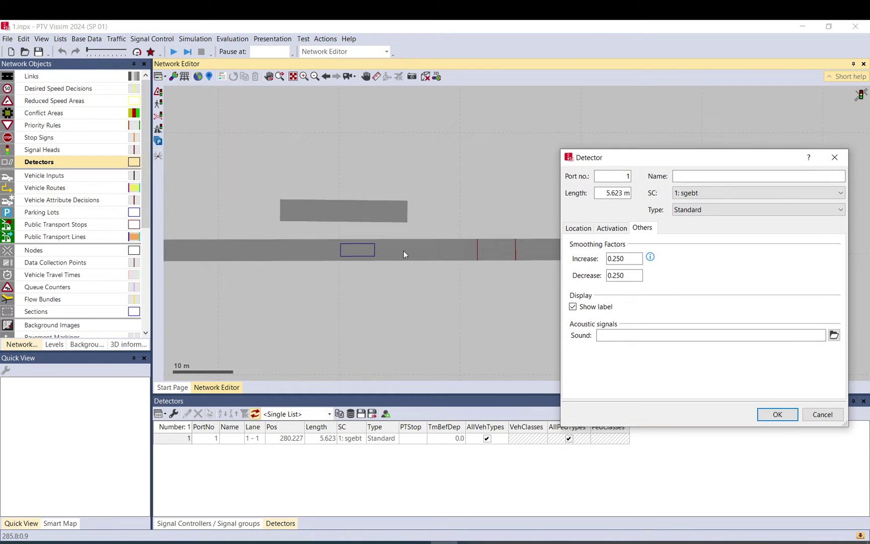
{"action": "left_click", "coordinate": [823, 414]}
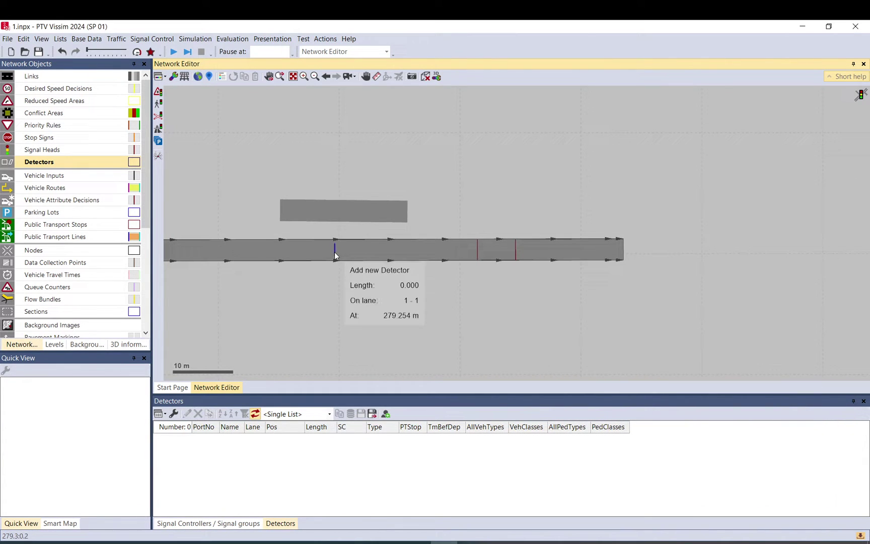
{"action": "mouse_move", "coordinate": [336, 255]}
{"action": "left_mouse_down"}
{"action": "mouse_move", "coordinate": [461, 258]}
{"action": "mouse_move", "coordinate": [352, 258]}
{"action": "left_mouse_up"}
{"action": "left_click", "coordinate": [778, 416]}
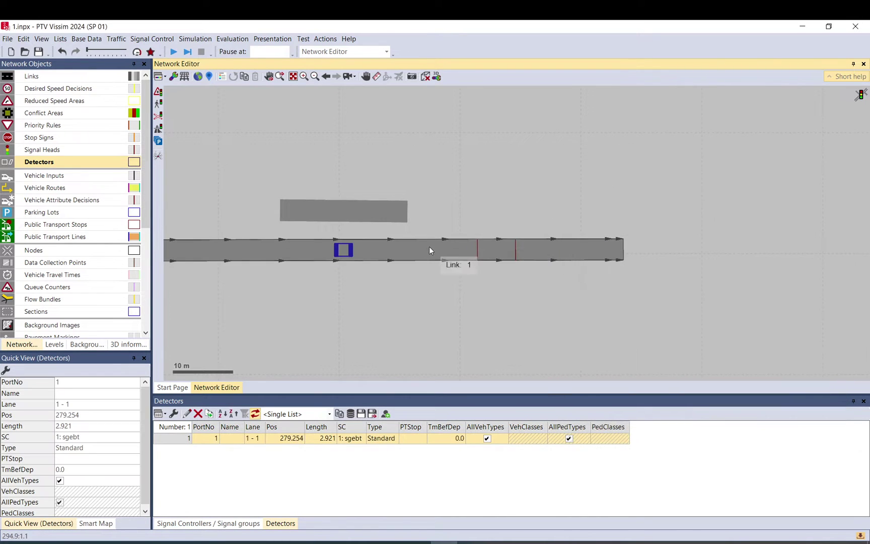
{"action": "left_click", "coordinate": [477, 251]}
- Delete the selected signal head and shift the detector downstream to 305.708 m
{"action": "key", "text": "Delete"}
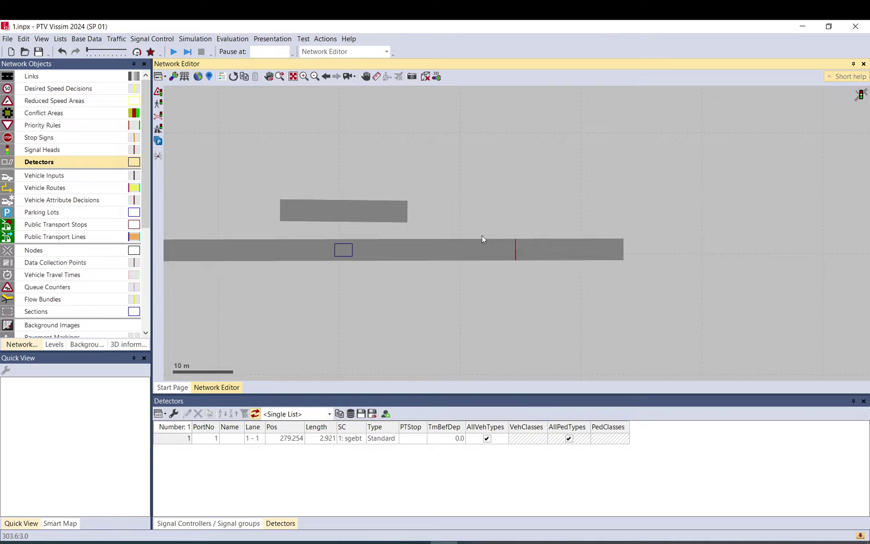
{"action": "left_click", "coordinate": [515, 248]}
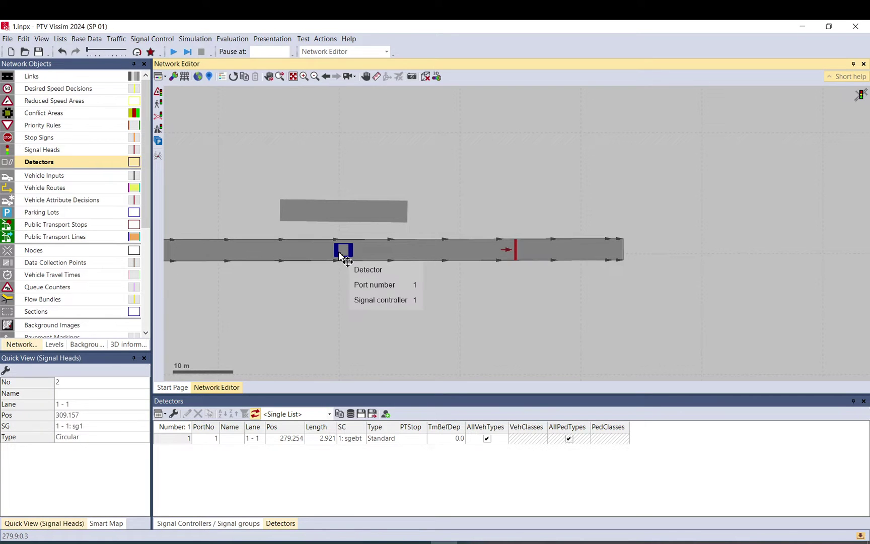
{"action": "left_click_drag", "start_coordinate": [341, 256], "coordinate": [502, 257]}
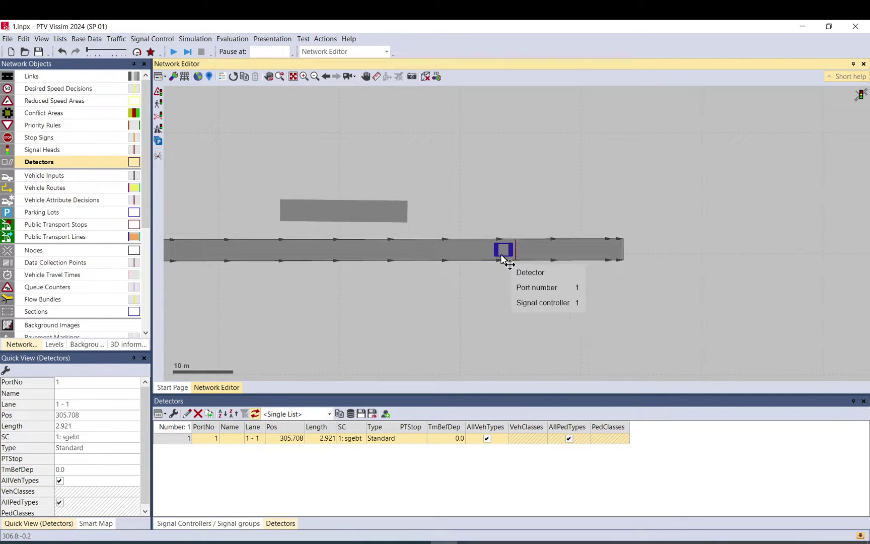
{"action": "left_click", "coordinate": [528, 291]}
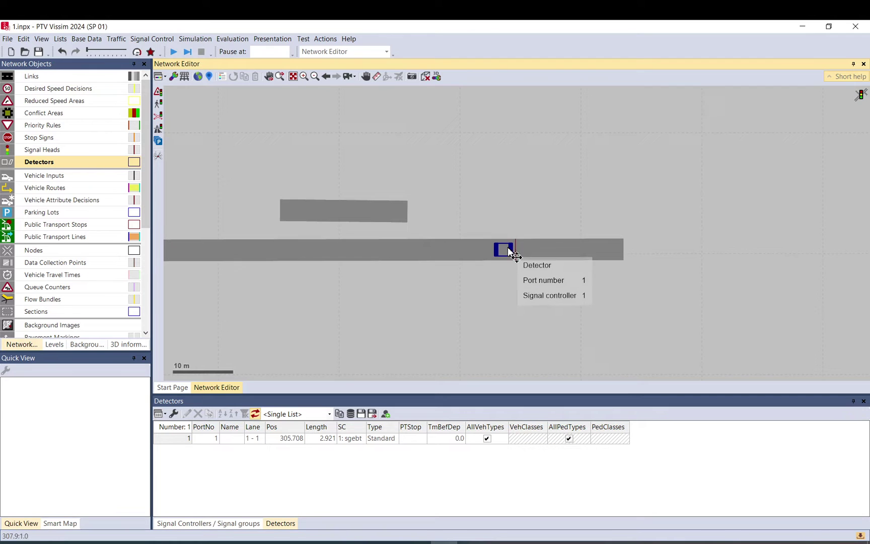
- Resize detector 1 to 11.464 m at 294.695 m, ending just before the signal head
{"action": "left_click_drag", "start_coordinate": [515, 255], "coordinate": [304, 255]}
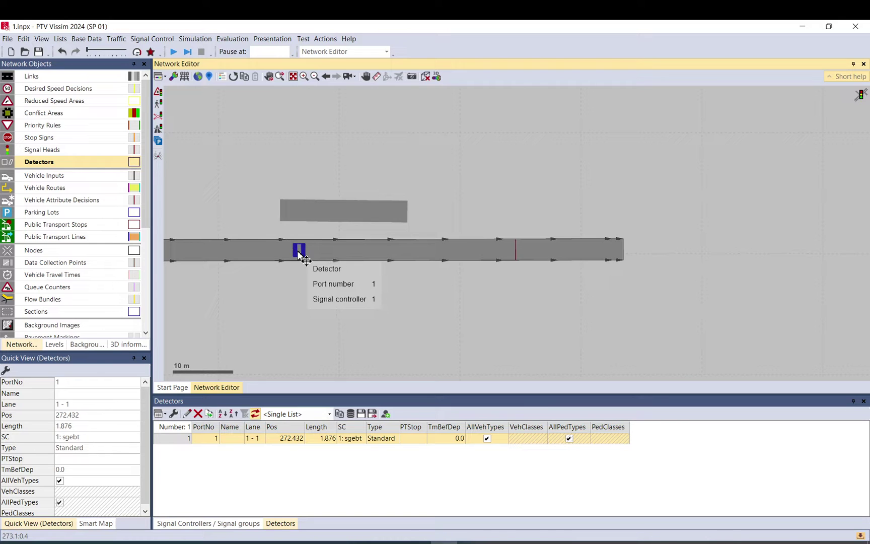
{"action": "left_click_drag", "start_coordinate": [299, 251], "coordinate": [317, 251]}
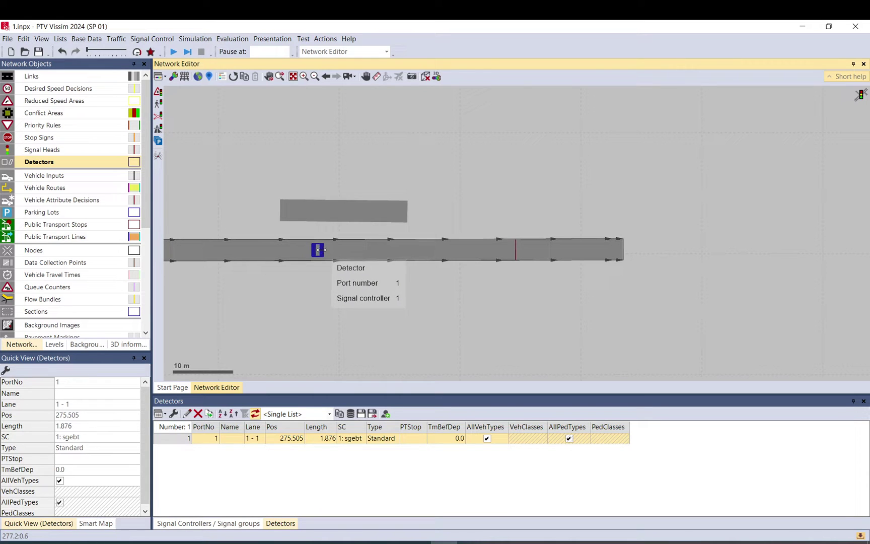
{"action": "left_click_drag", "start_coordinate": [323, 251], "coordinate": [498, 250]}
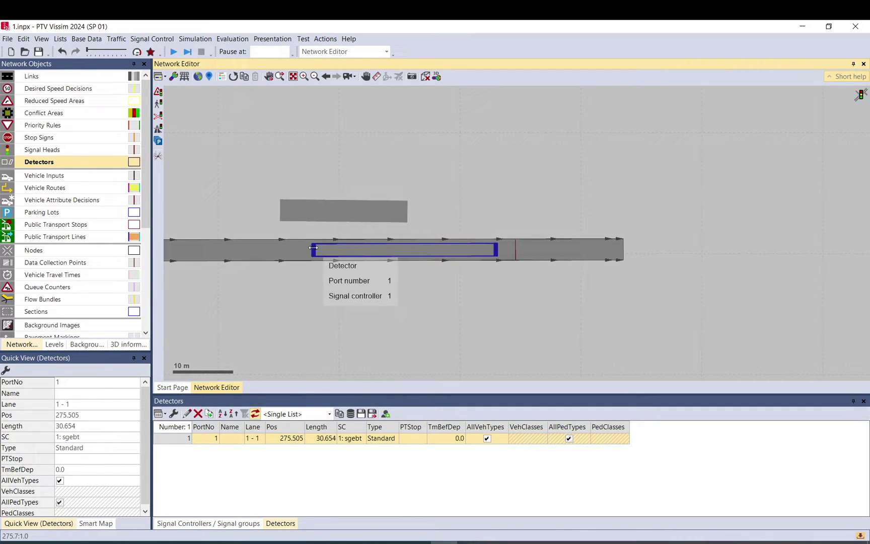
{"action": "left_click_drag", "start_coordinate": [314, 248], "coordinate": [428, 249]}
- Open detector 1's Location settings and keep signal controller 1: sgebt
{"action": "double_click", "coordinate": [445, 251]}
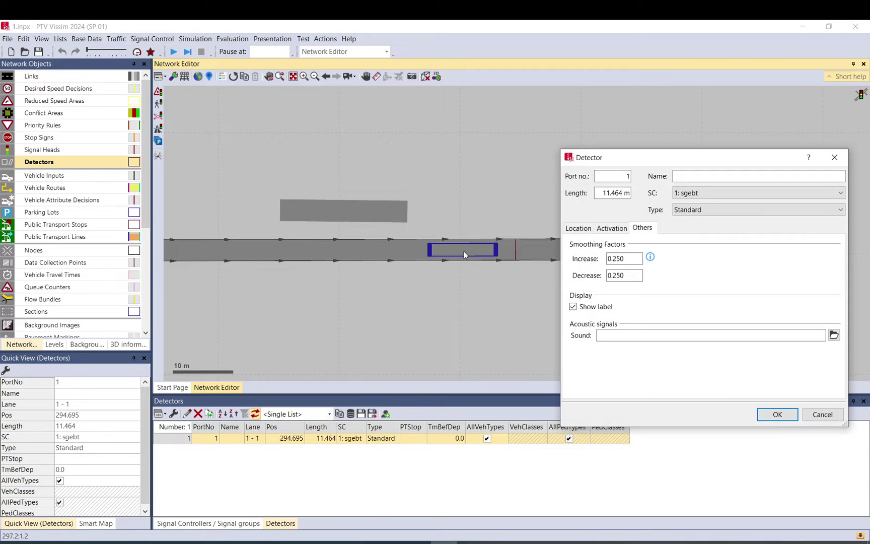
{"action": "left_click", "coordinate": [577, 229]}
{"action": "left_click", "coordinate": [718, 192]}
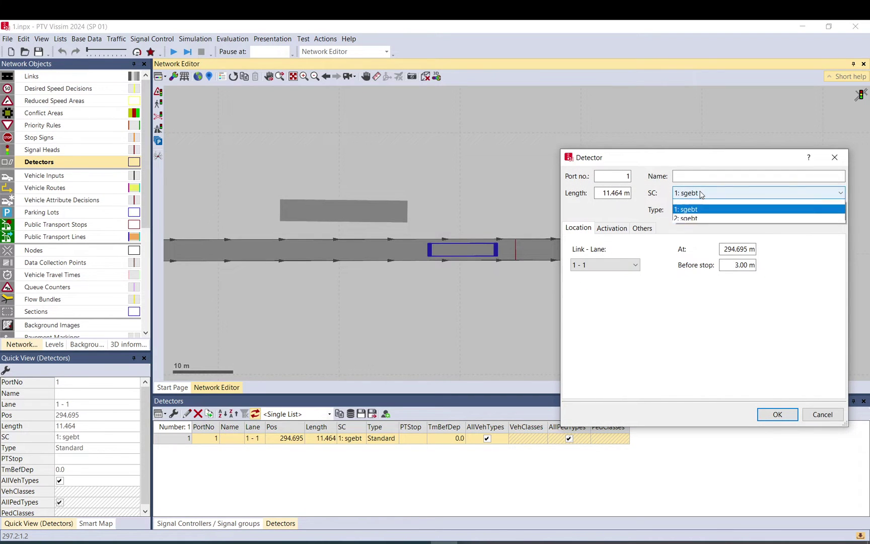
{"action": "left_click", "coordinate": [690, 214]}
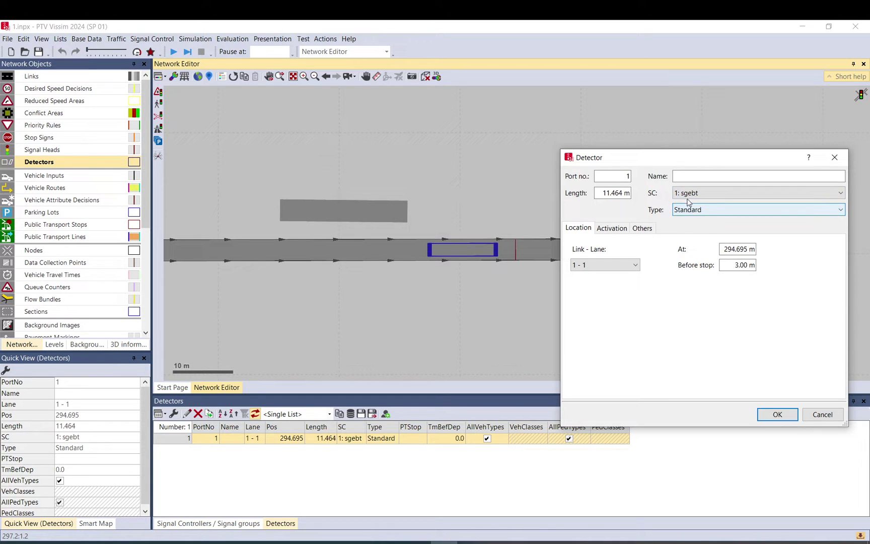
- Check the port number stays 1 and review the detector type list
{"action": "double_click", "coordinate": [626, 176]}
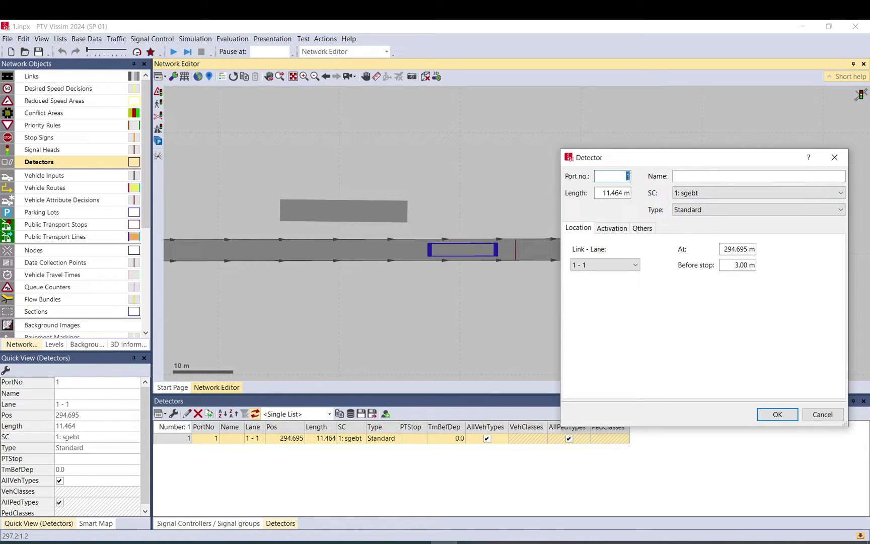
{"action": "left_click_drag", "start_coordinate": [629, 176], "coordinate": [616, 177]}
{"action": "left_click", "coordinate": [693, 211]}
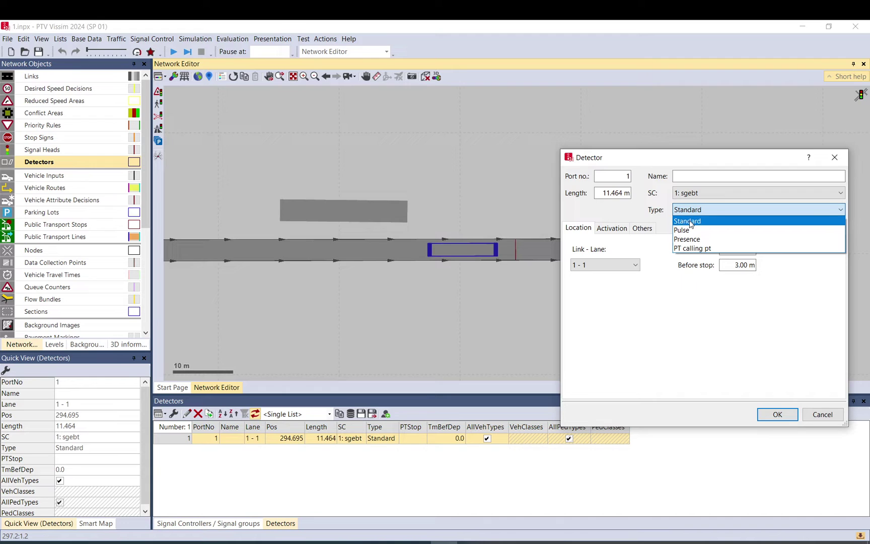
- Keep the Standard type and set Before stop to 10 m, moving the detector to 287.692 m
{"action": "left_click", "coordinate": [689, 223]}
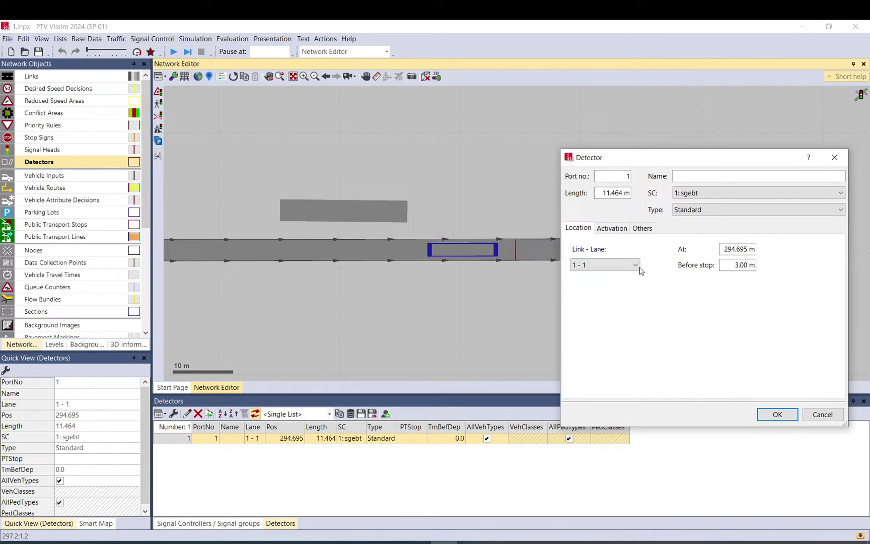
{"action": "left_click", "coordinate": [726, 249]}
{"action": "left_click", "coordinate": [754, 264]}
{"action": "left_click", "coordinate": [728, 269]}
{"action": "left_click_drag", "start_coordinate": [728, 269], "coordinate": [765, 271]}
{"action": "left_click_drag", "start_coordinate": [725, 265], "coordinate": [786, 266]}
{"action": "type", "text": "10"}
{"action": "left_click", "coordinate": [738, 249]}
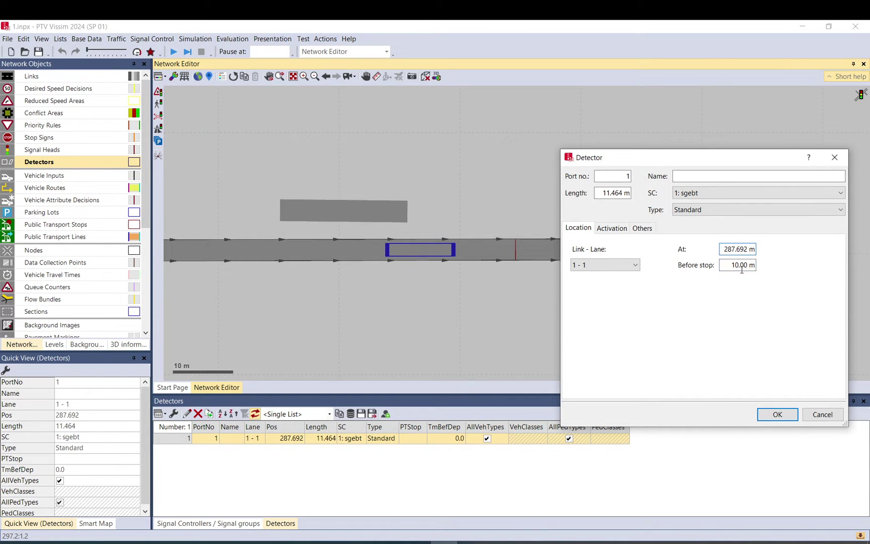
- Keep the detector on Link - Lane 1 - 1
{"action": "left_click_drag", "start_coordinate": [723, 250], "coordinate": [758, 251]}
{"action": "left_click", "coordinate": [630, 264]}
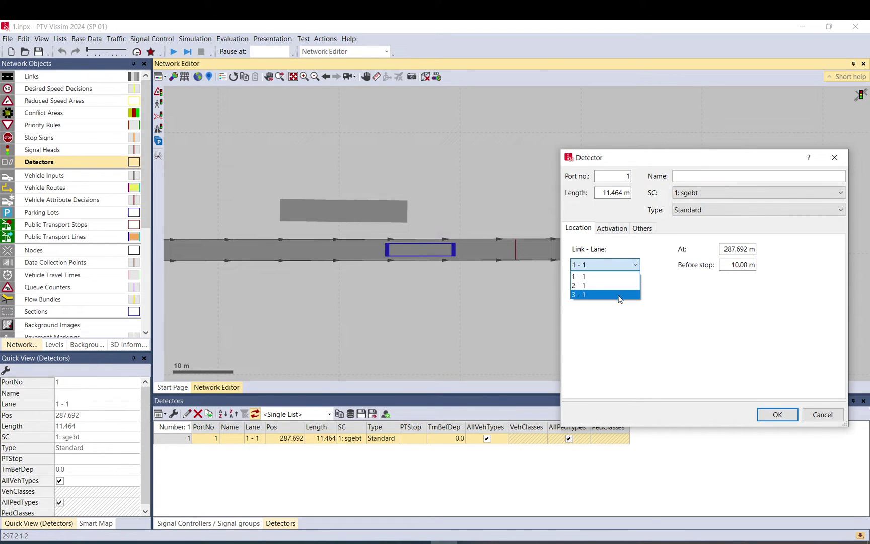
{"action": "left_click", "coordinate": [650, 251]}
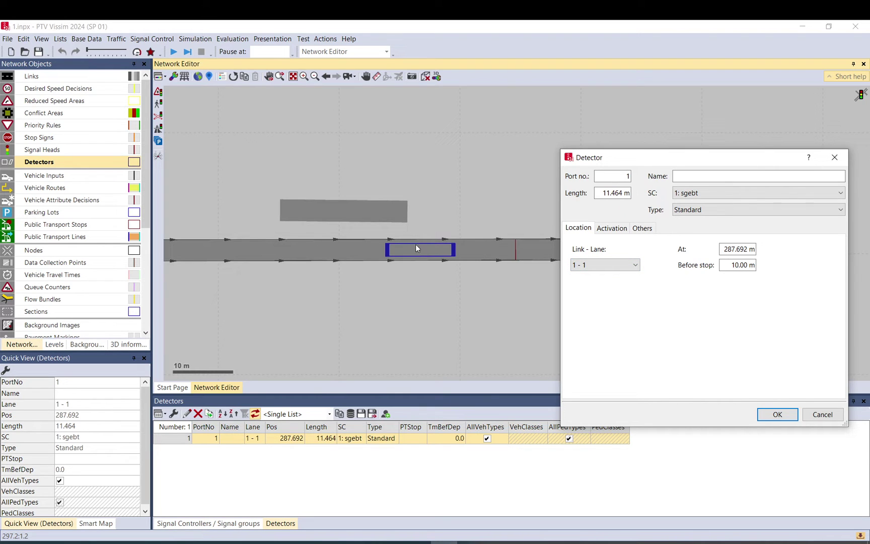
- Keep detector 1 activated by all vehicle types and turn off Show label
{"action": "left_click", "coordinate": [617, 229]}
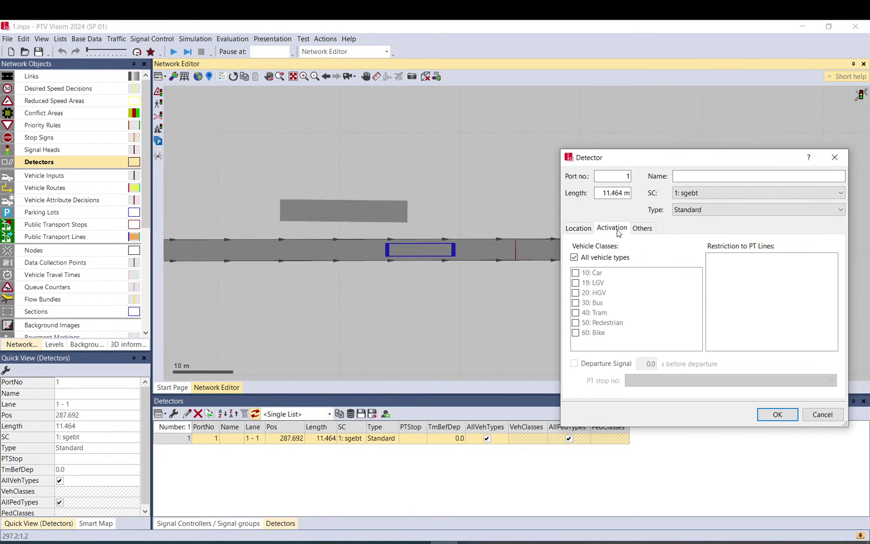
{"action": "left_click", "coordinate": [586, 261]}
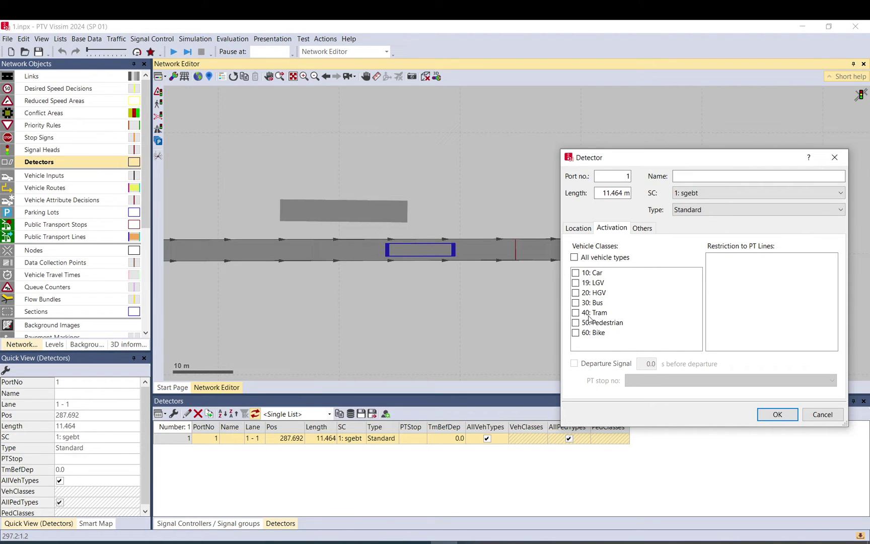
{"action": "left_click", "coordinate": [582, 258]}
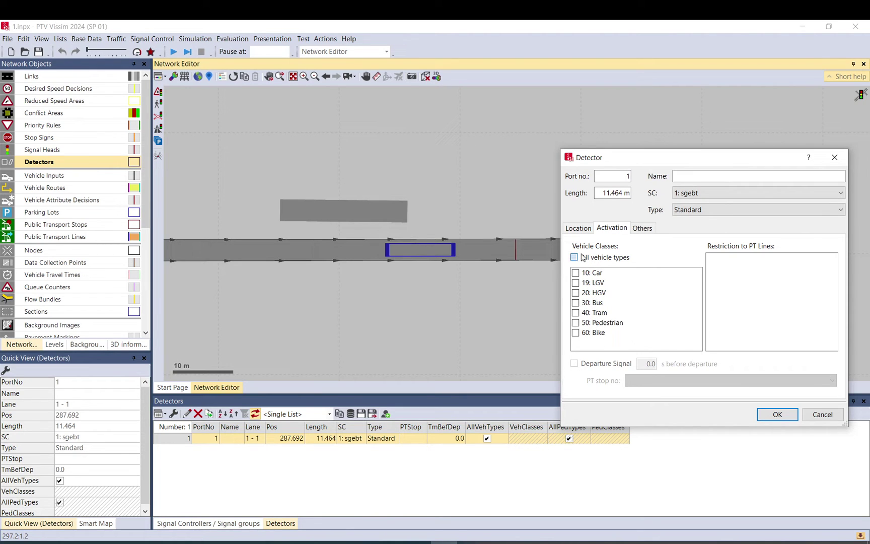
{"action": "left_click", "coordinate": [648, 230]}
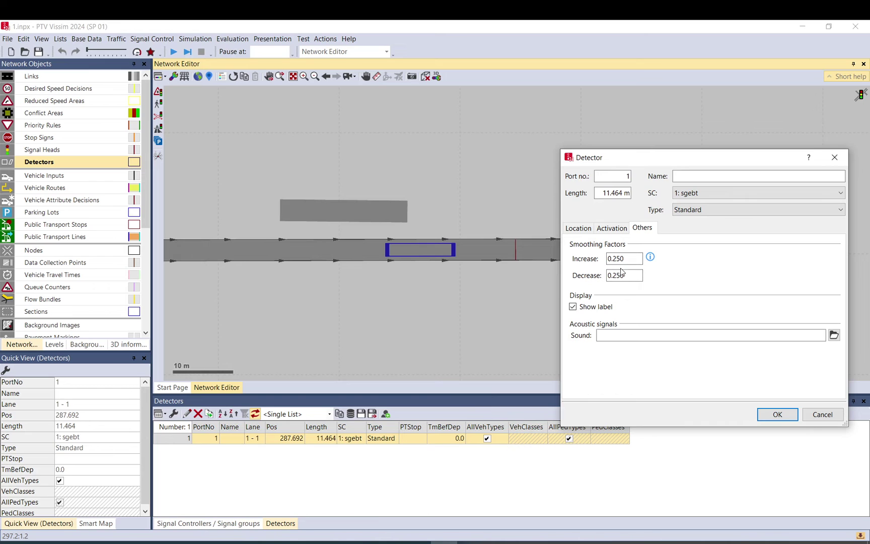
{"action": "mouse_move", "coordinate": [650, 261]}
{"action": "left_click", "coordinate": [573, 307]}
- Apply the detector settings and drag detector 1 onto the upper link 3
{"action": "left_click", "coordinate": [610, 229]}
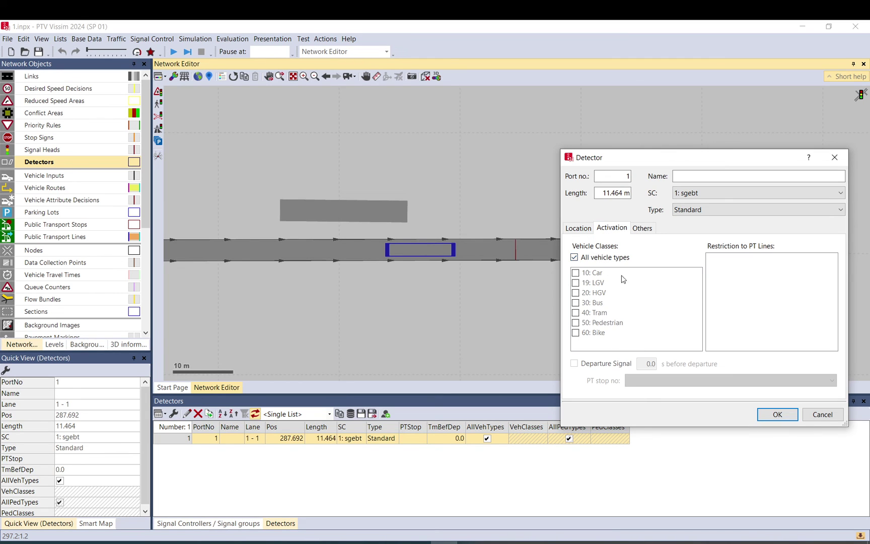
{"action": "left_click", "coordinate": [777, 414]}
{"action": "left_click_drag", "start_coordinate": [427, 255], "coordinate": [340, 215]}
{"action": "left_click", "coordinate": [345, 187]}
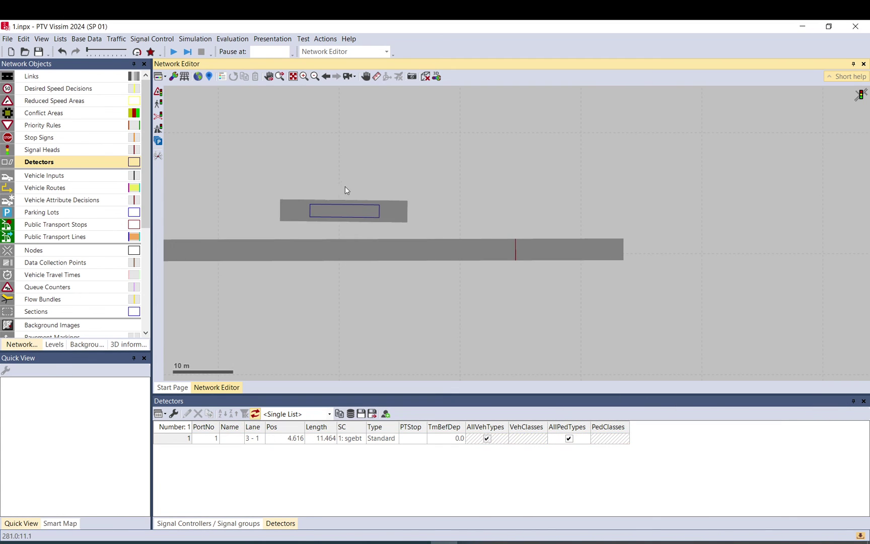
- Confirm link 3 is marked as a pedestrian area
{"action": "left_click", "coordinate": [387, 211]}
{"action": "double_click", "coordinate": [388, 214]}
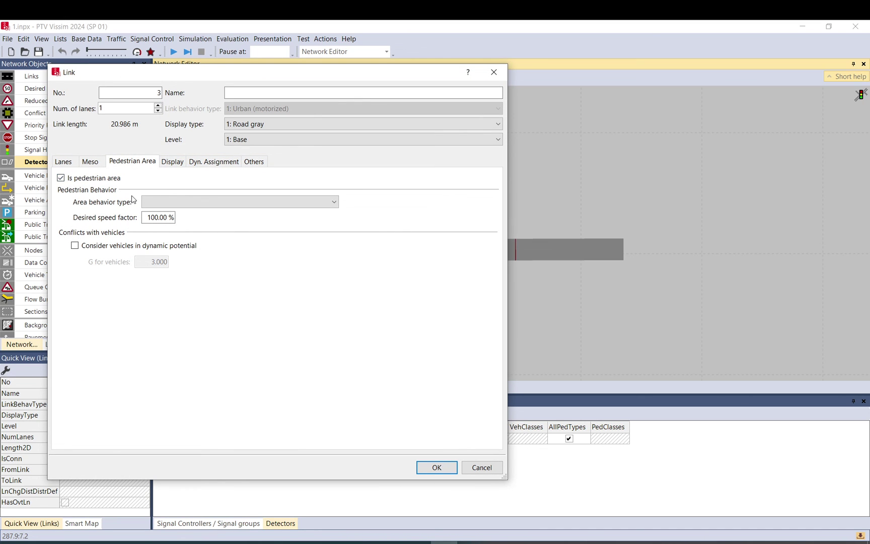
{"action": "left_click", "coordinate": [436, 468]}
- Verify detector 1 now sits on lane 3-1 at 4.616 m, closing its dialog unchanged
{"action": "left_click", "coordinate": [343, 210]}
{"action": "double_click", "coordinate": [342, 208]}
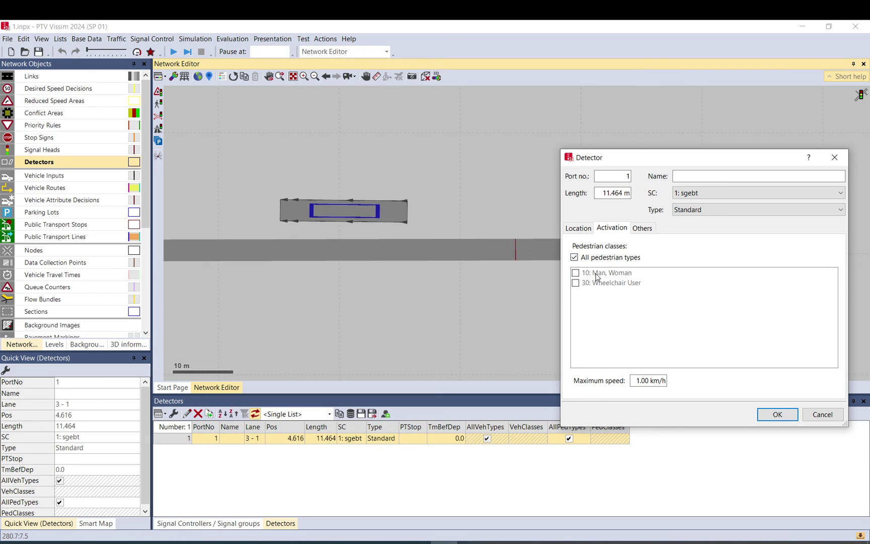
{"action": "left_click", "coordinate": [823, 414]}
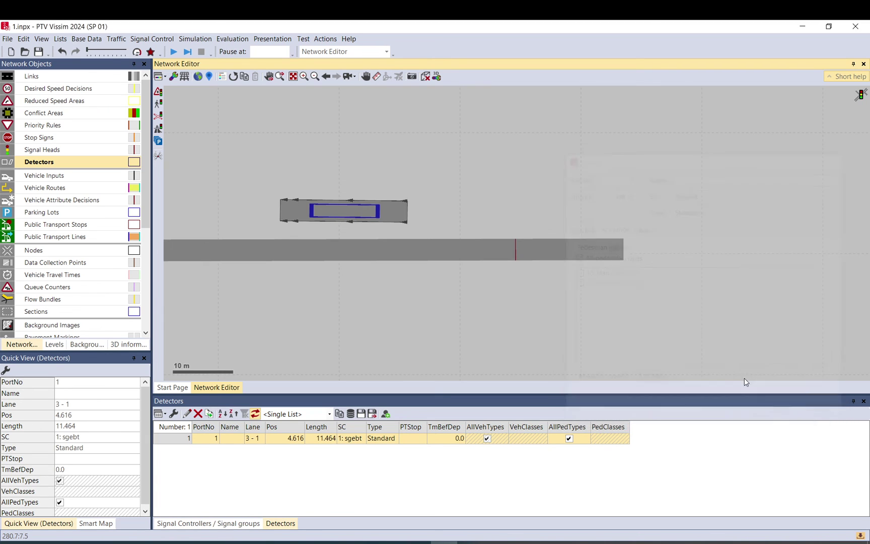
{"action": "left_click", "coordinate": [467, 318]}
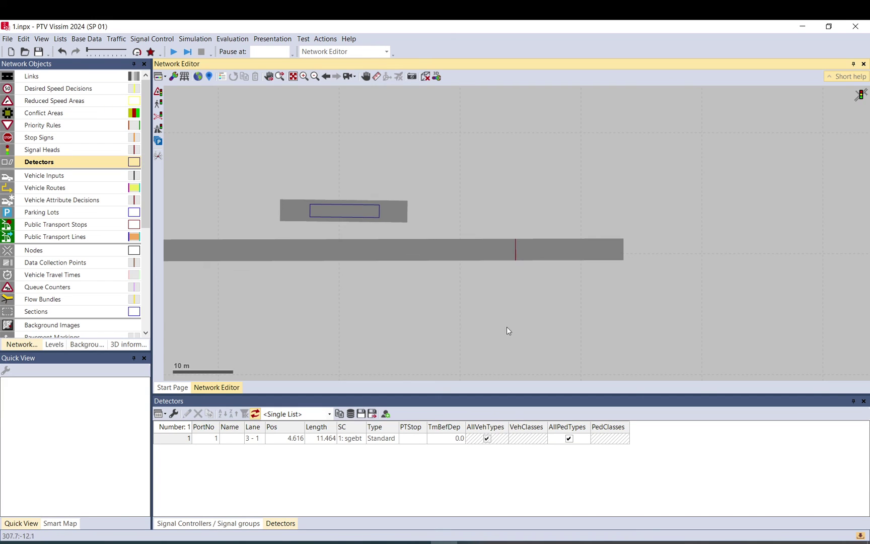